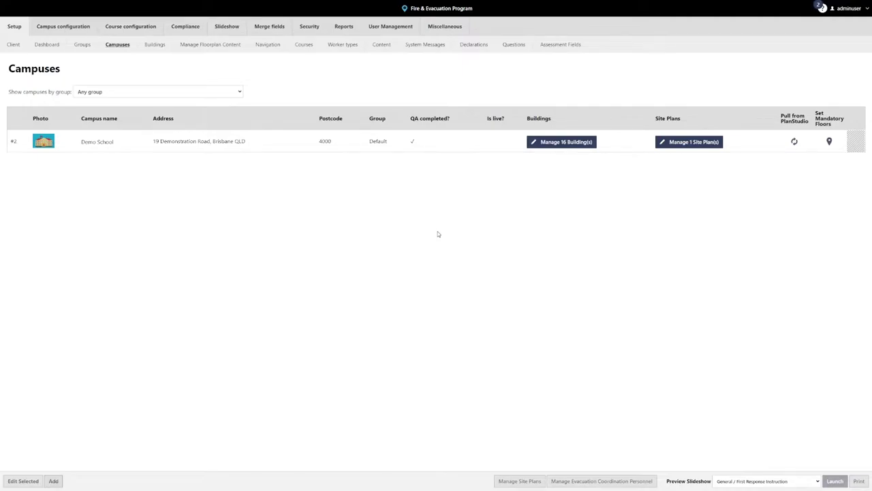
- Pull the Office campus from PlanStudio with Clone configuration from set to None
left_click(53, 481)
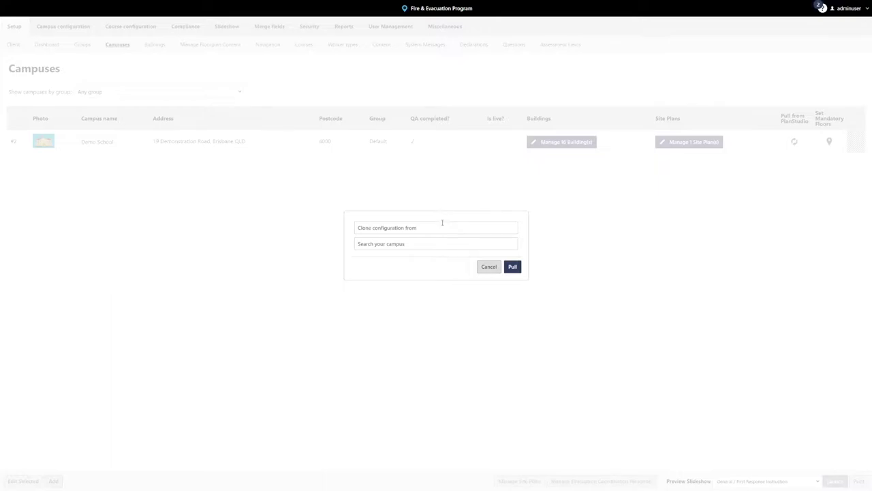
left_click(443, 225)
type("none")
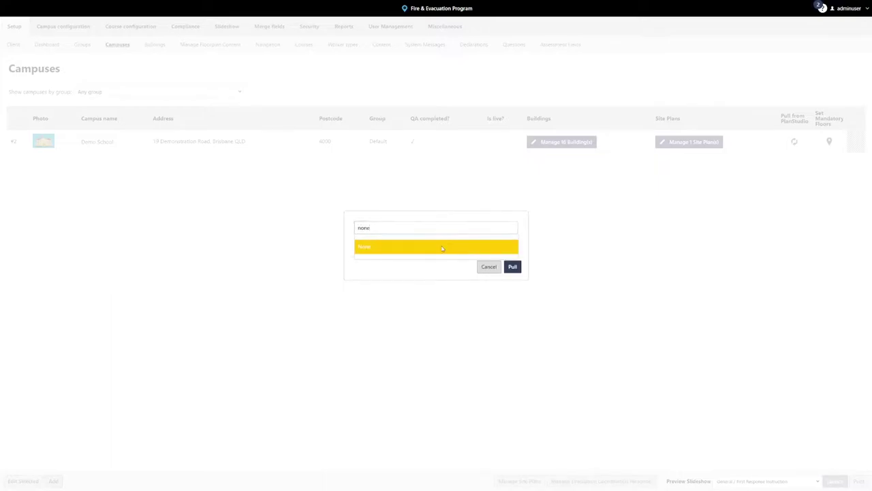
left_click(443, 247)
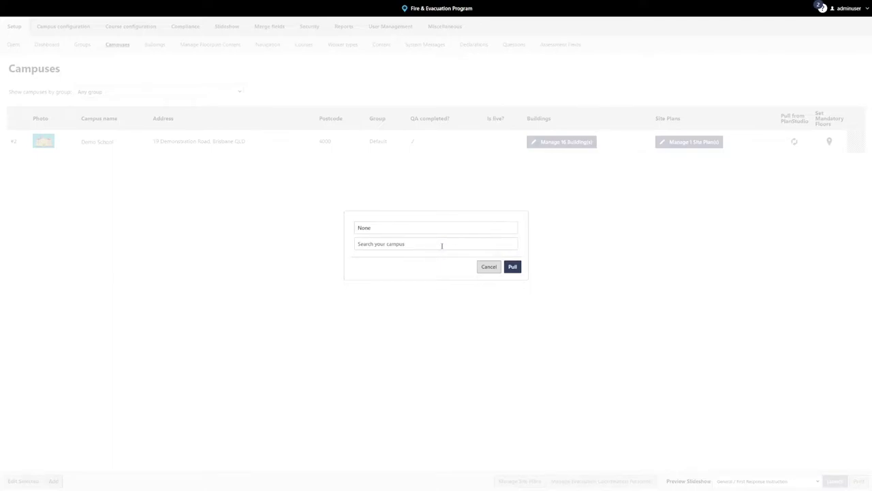
left_click(442, 246)
type("office")
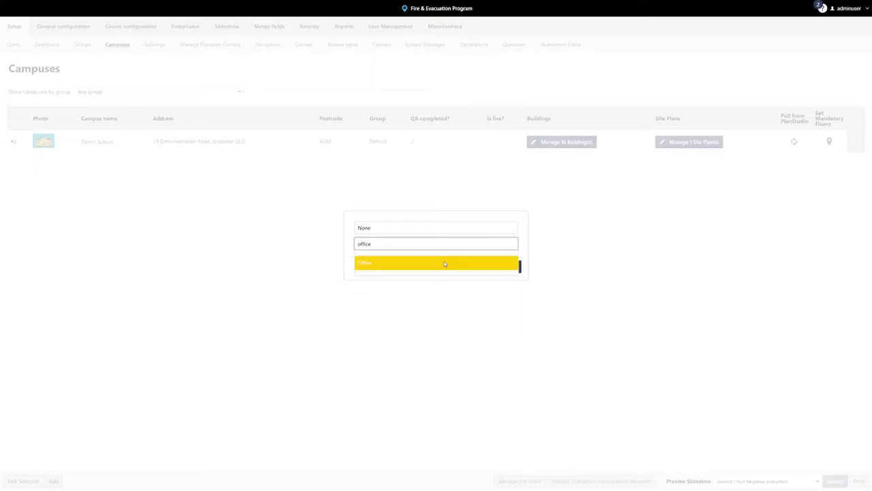
left_click(443, 263)
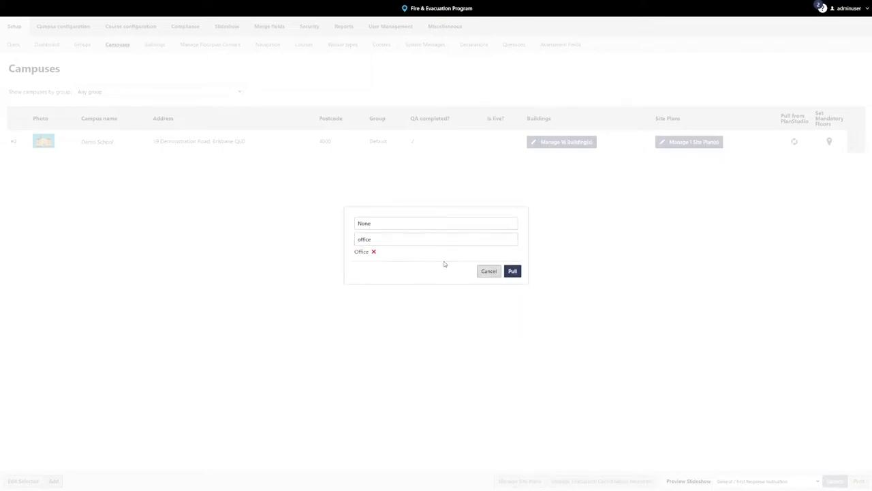
left_click(513, 271)
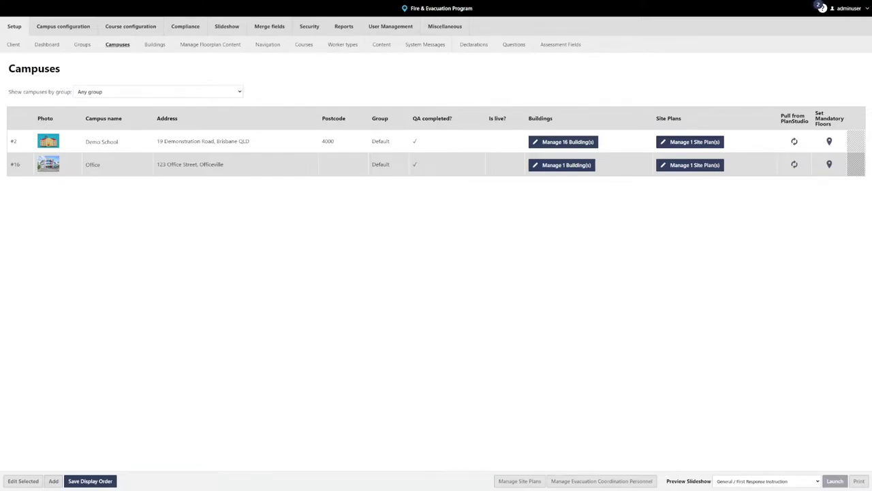
- Open the Worker types list and select the Fire Warden worker type
left_click(342, 44)
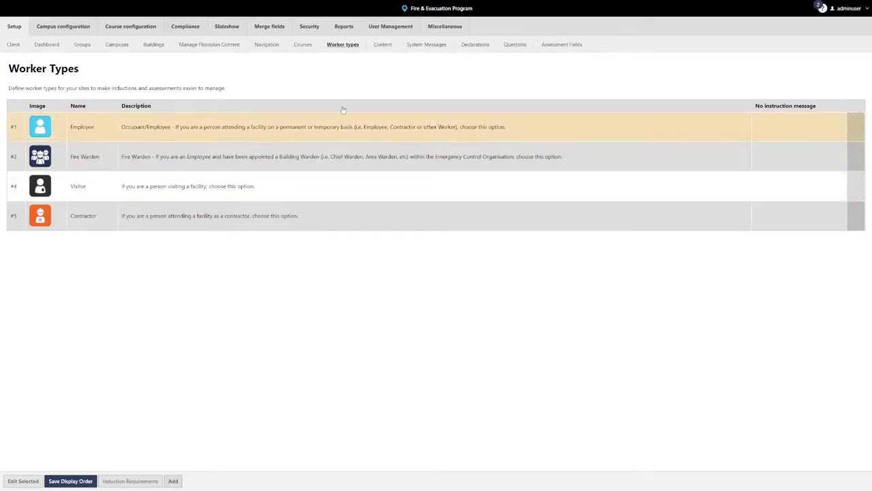
left_click(375, 148)
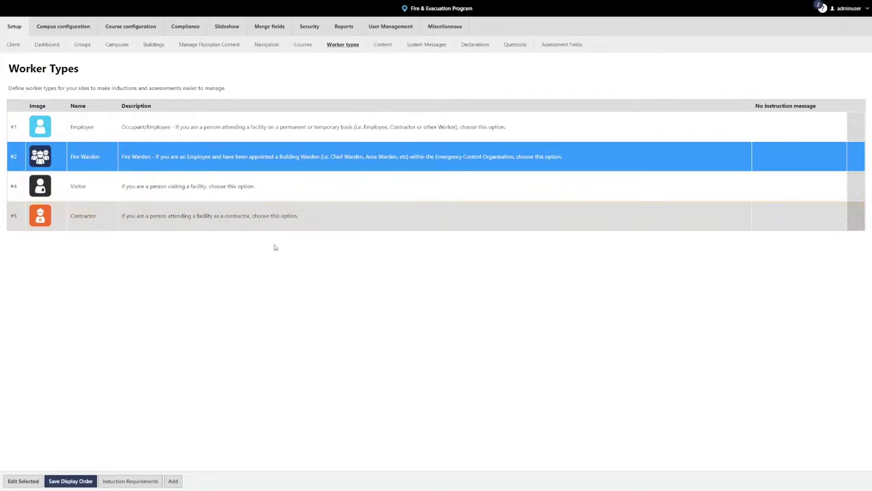
- Add a new entry under Fire Warden's Induction Requirements
left_click(148, 481)
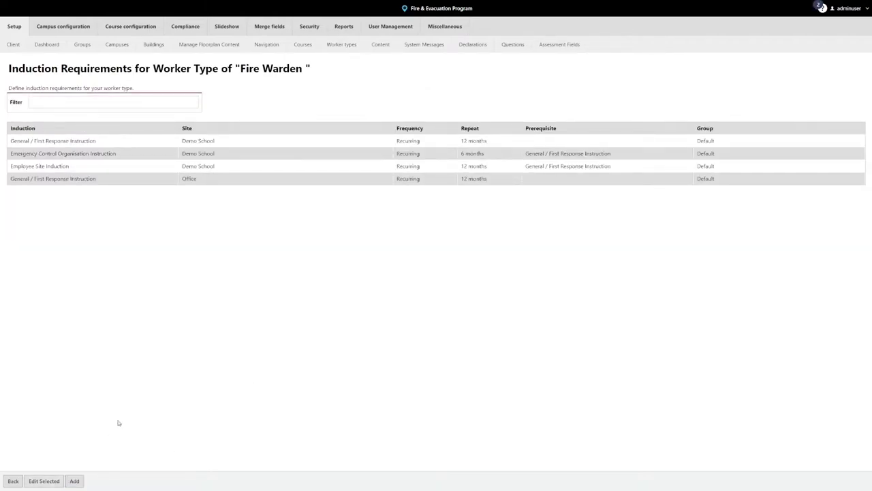
left_click(76, 481)
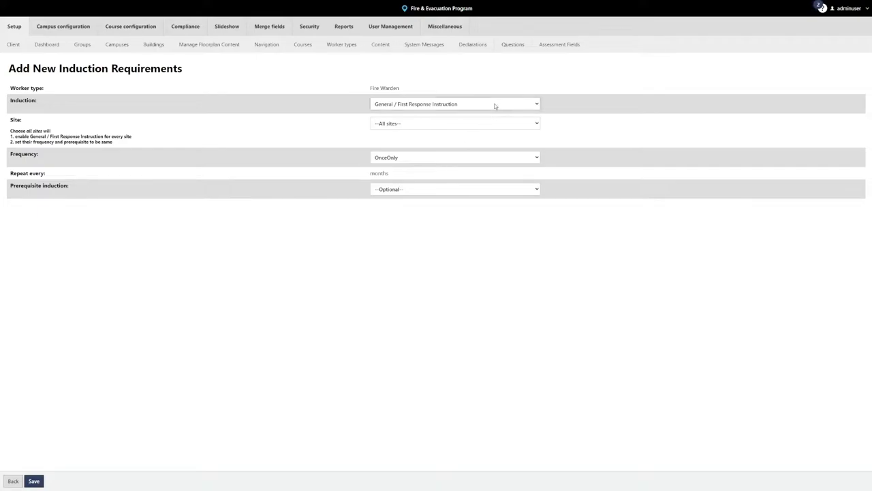
- Save an Emergency Control Organisation Instruction requirement at Office, recurring every 12 months, with a General / First Response prerequisite
key("Down")
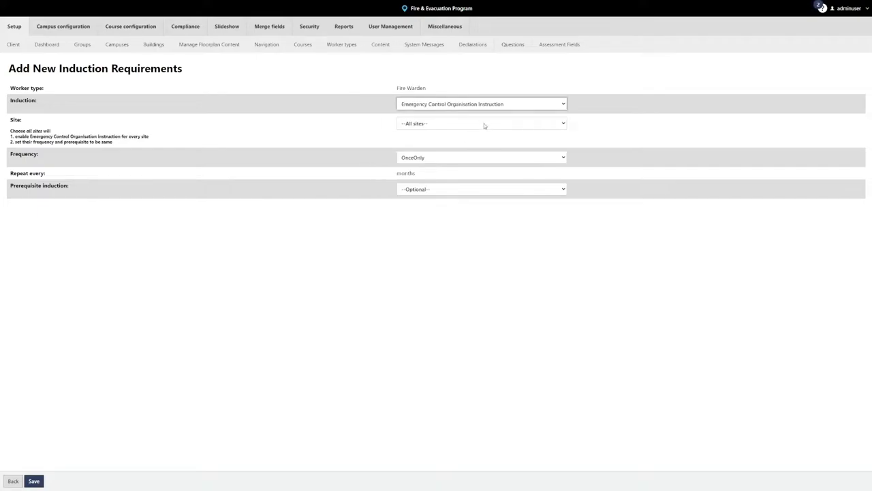
key("Tab")
key("Down")
key("Tab")
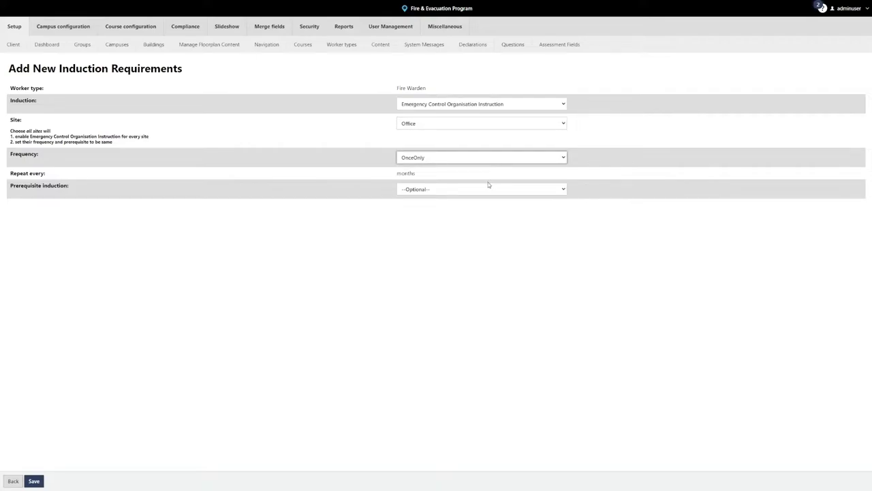
key("Down")
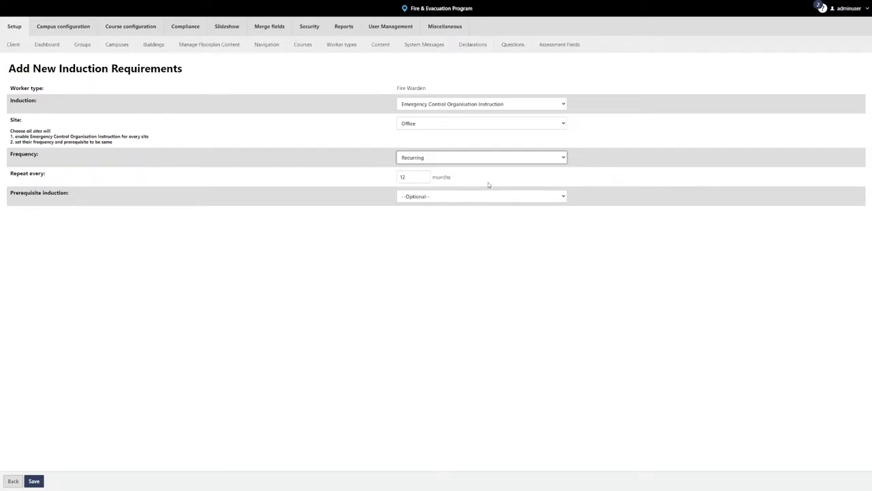
left_click(493, 195)
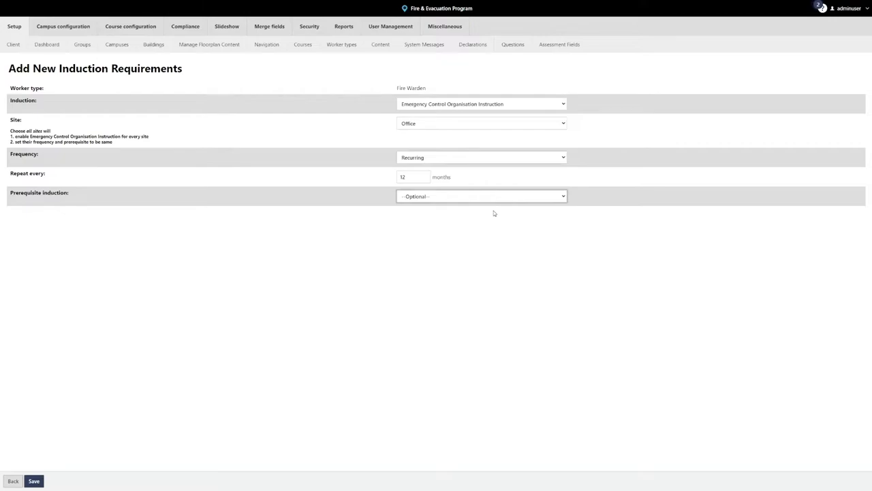
key("Down")
left_click(33, 481)
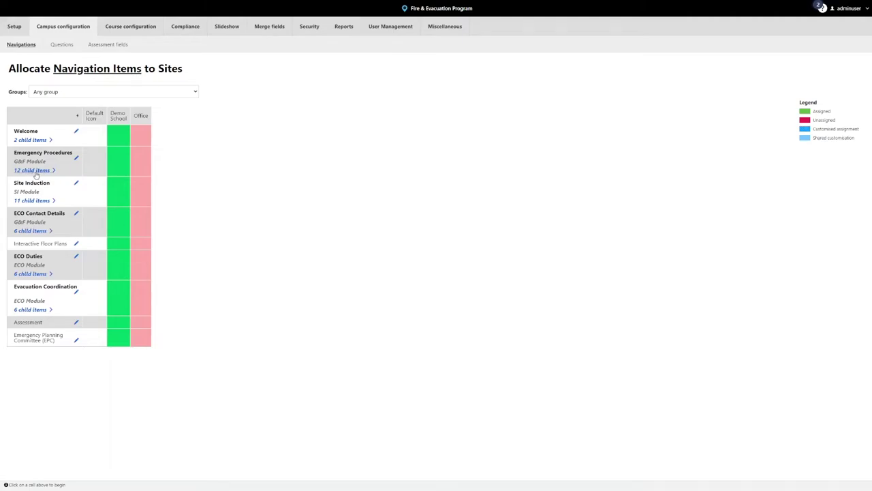
left_click(146, 139)
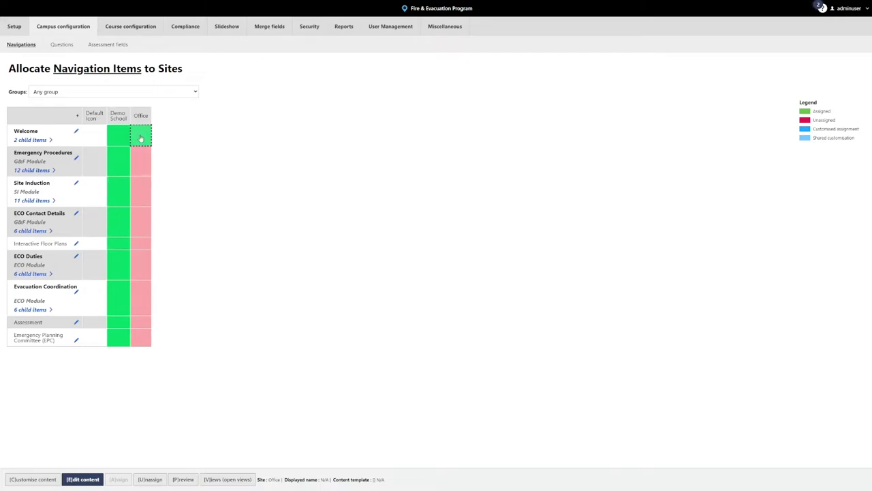
left_click(141, 479)
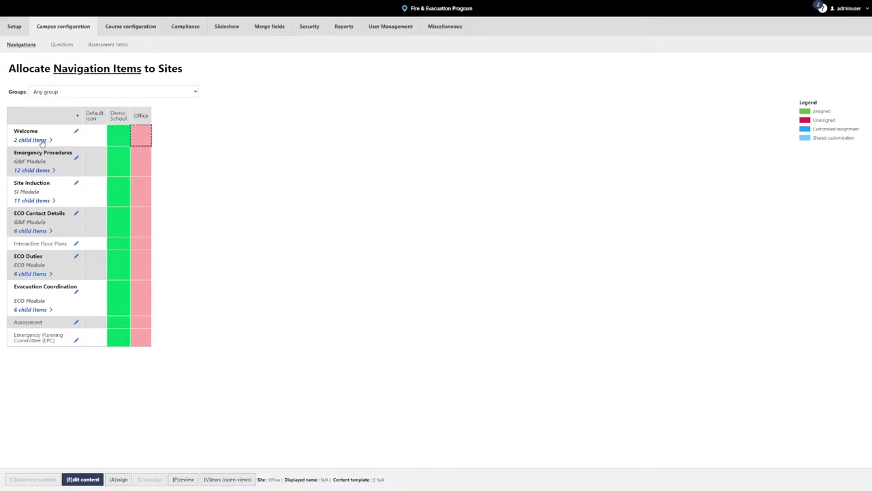
- Expand Emergency Procedures and assign Medical Emergency, Flu Epidemic, Bomb Threat, Internal Emergency and Lockdown to Office
left_click(48, 171)
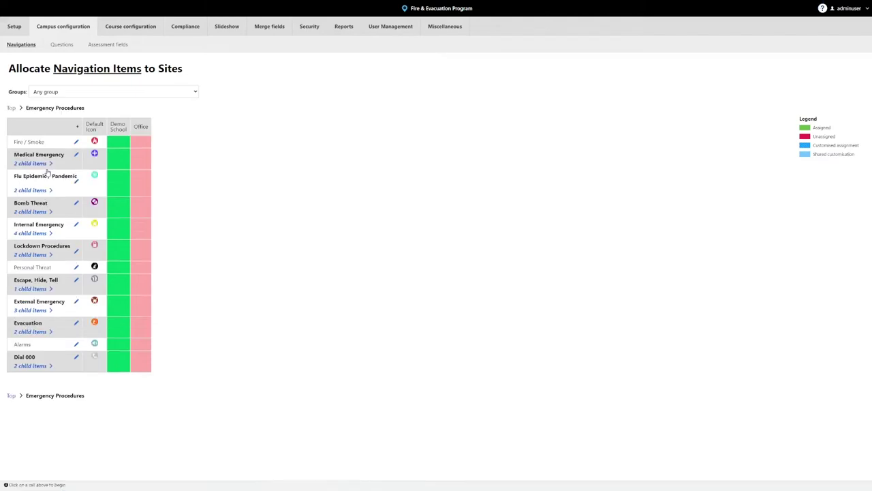
left_click(141, 143)
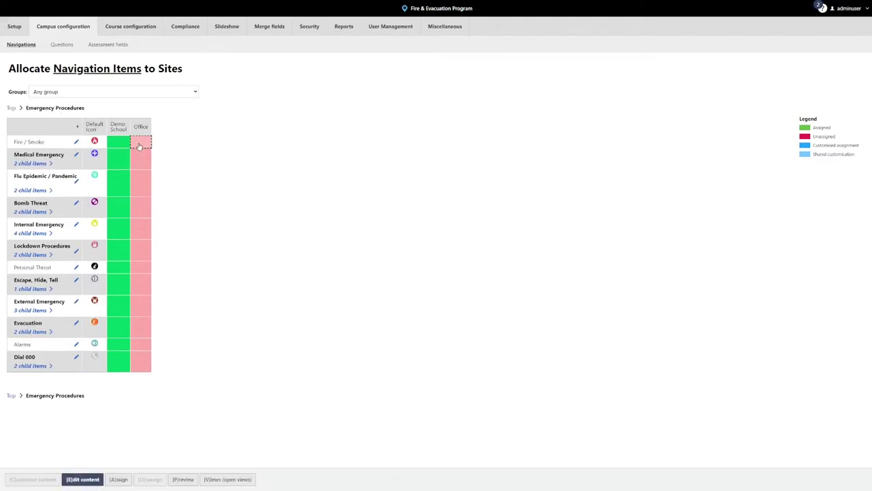
left_click(140, 157)
key("a")
left_click(143, 182)
key("a")
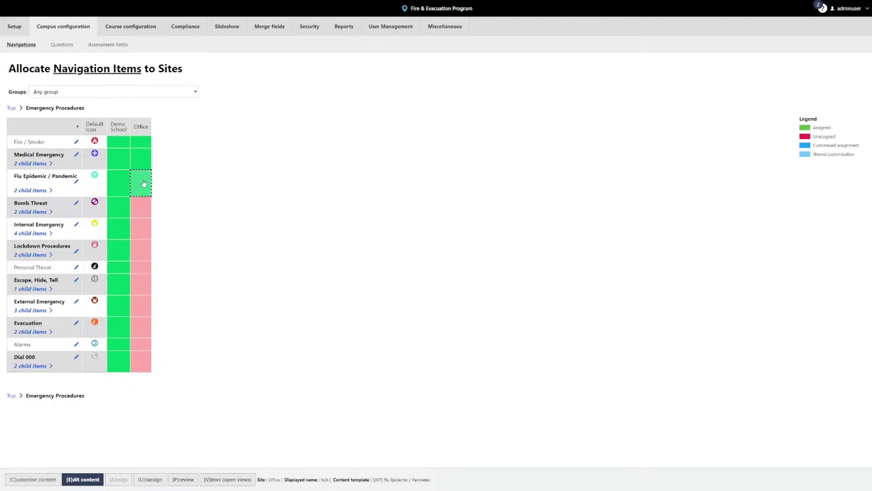
left_click(146, 205)
key("a")
left_click(145, 225)
key("a")
left_click(145, 253)
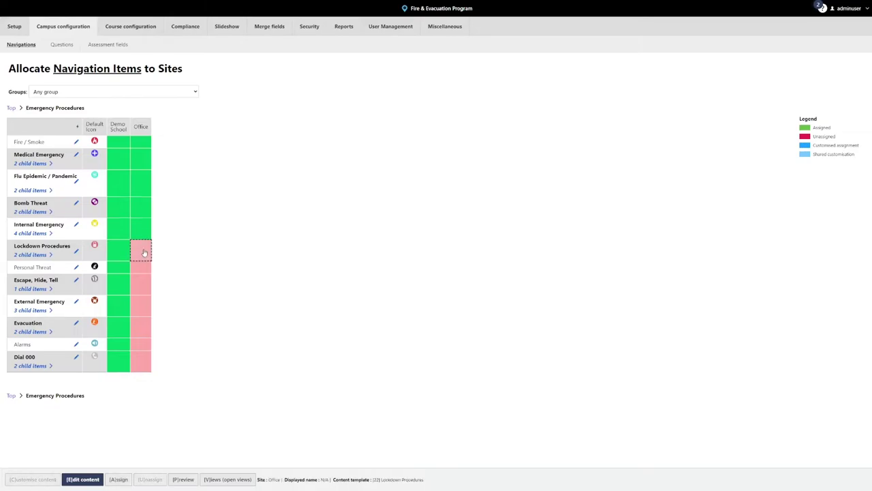
key("a")
- Skip Personal Threat; assign Escape, Hide, Tell, External Emergency, Evacuation, Alarms and Dial 000 to Office
left_click(142, 268)
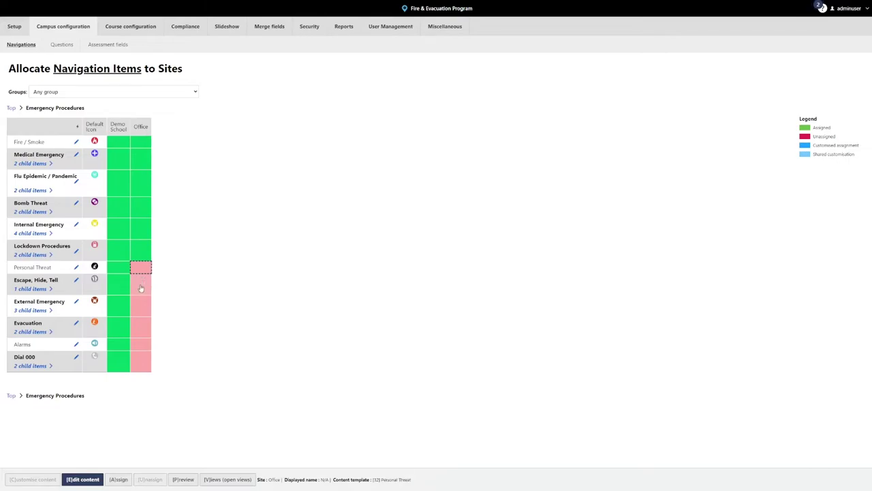
left_click(141, 286)
key("a")
left_click(138, 309)
key("a")
left_click(140, 328)
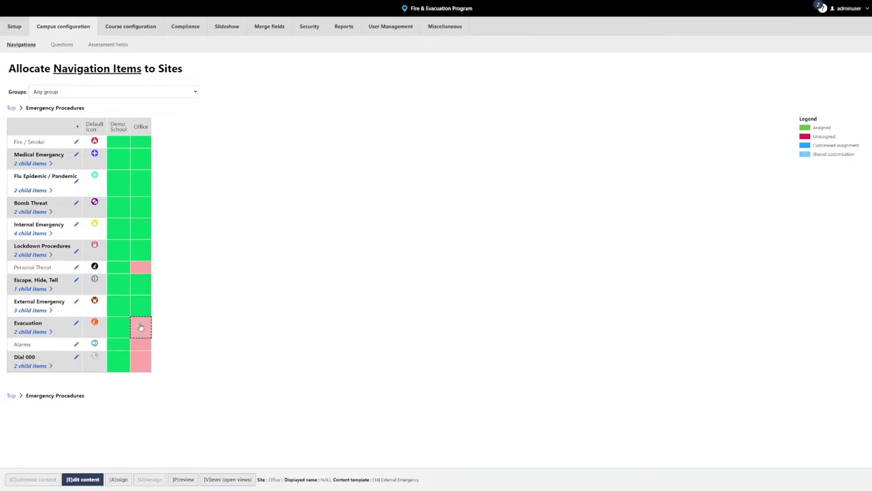
key("a")
left_click(141, 345)
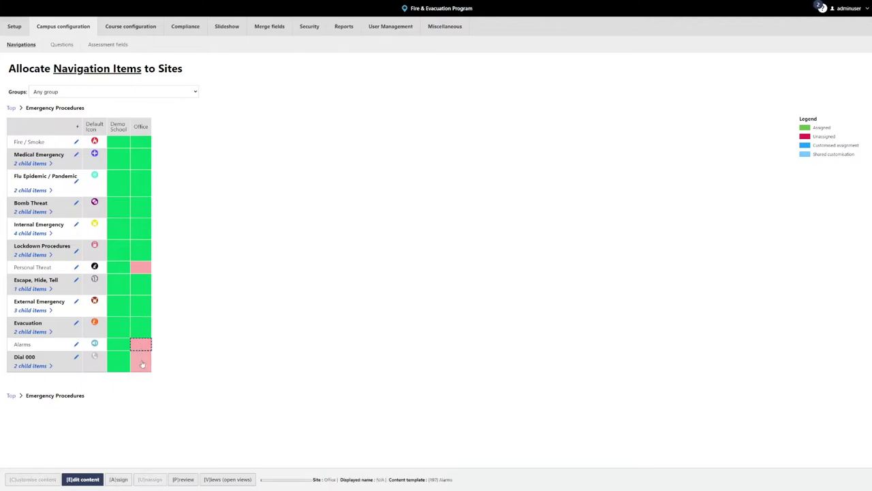
key("a")
left_click(141, 365)
key("a")
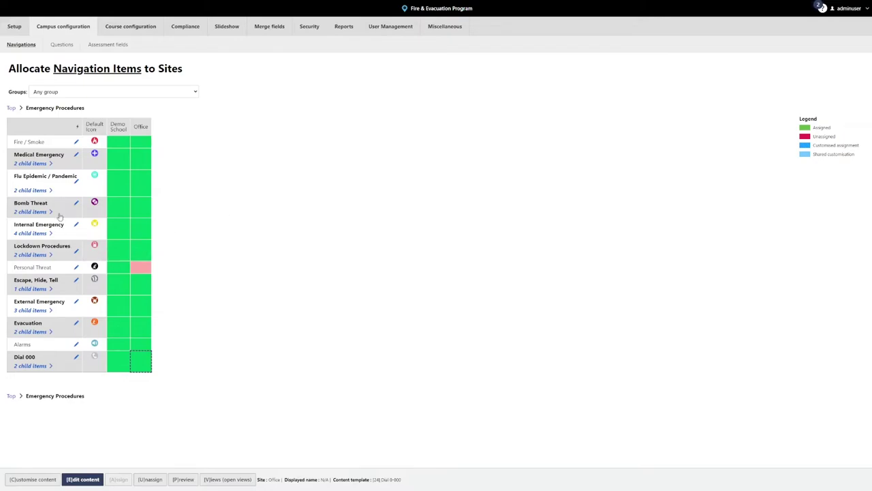
left_click(42, 166)
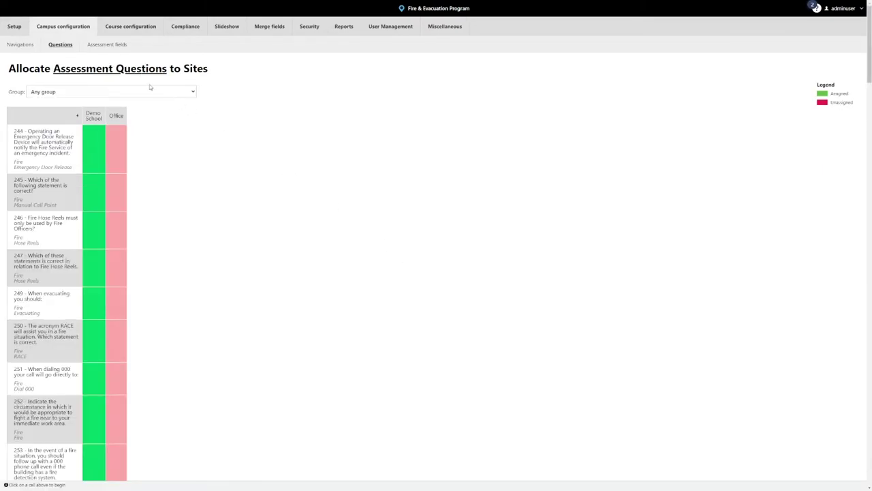
- In the Questions grid, toggle questions 246 and 247 onto the Office site
left_click(60, 45)
left_click(120, 233)
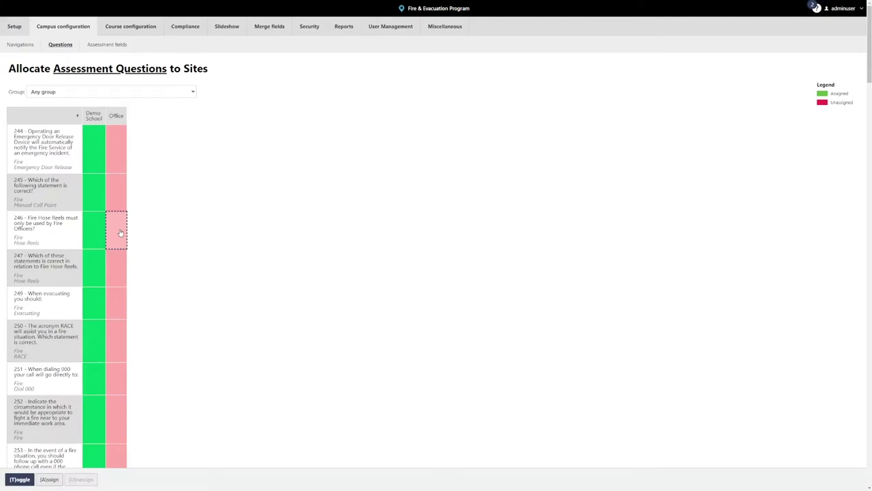
left_click(19, 479)
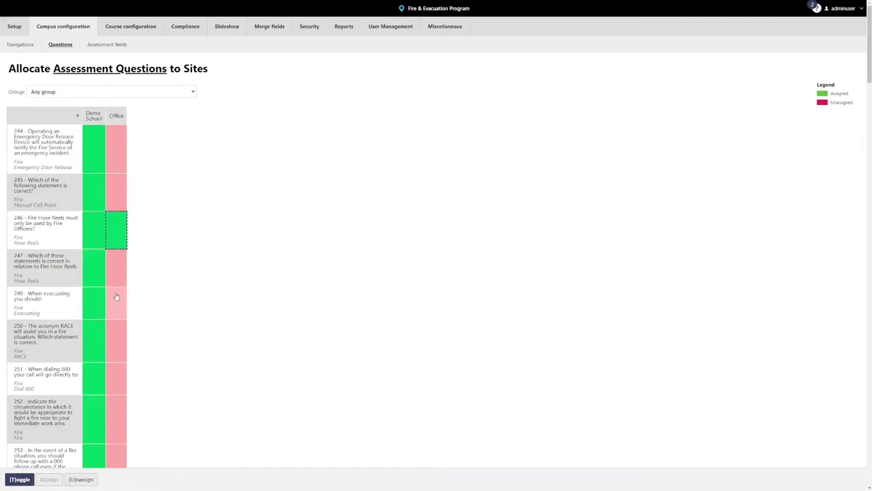
left_click(117, 267)
left_click(21, 480)
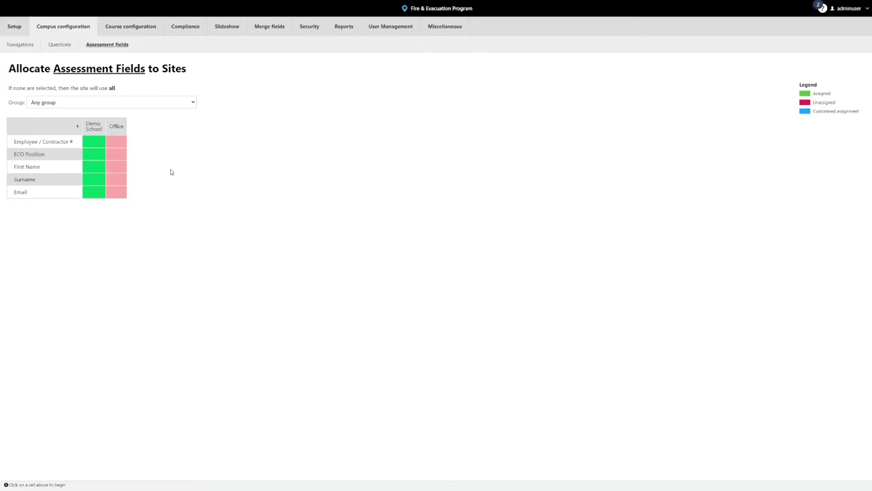
- Toggle the First Name assessment field onto the Office site
left_click(122, 171)
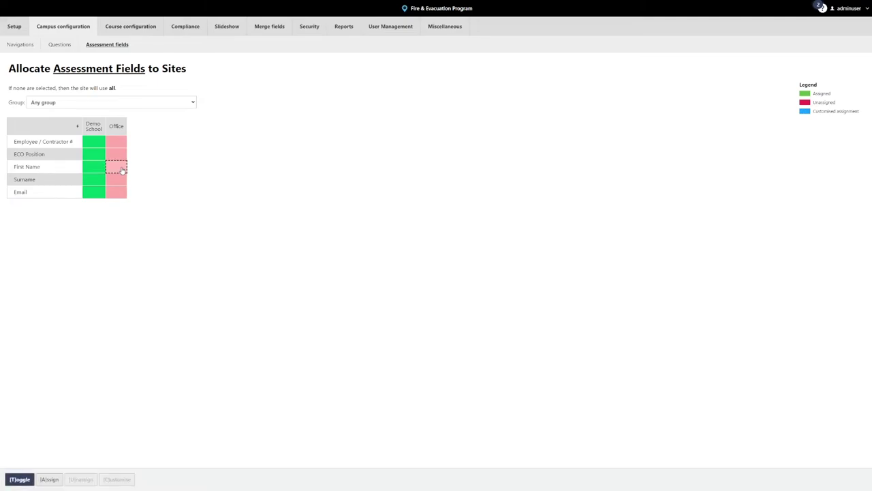
left_click(21, 478)
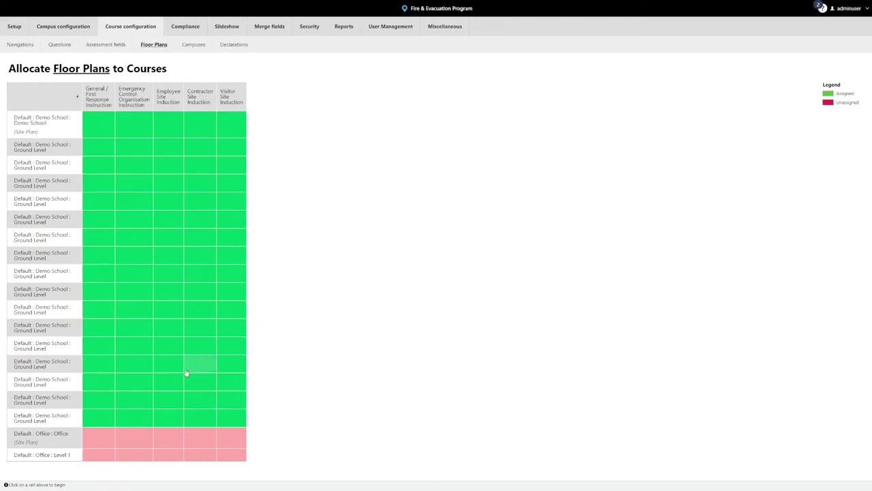
- Assign the Office site plan and Level 1 floor plan to General / First Response Instruction
left_click(101, 441)
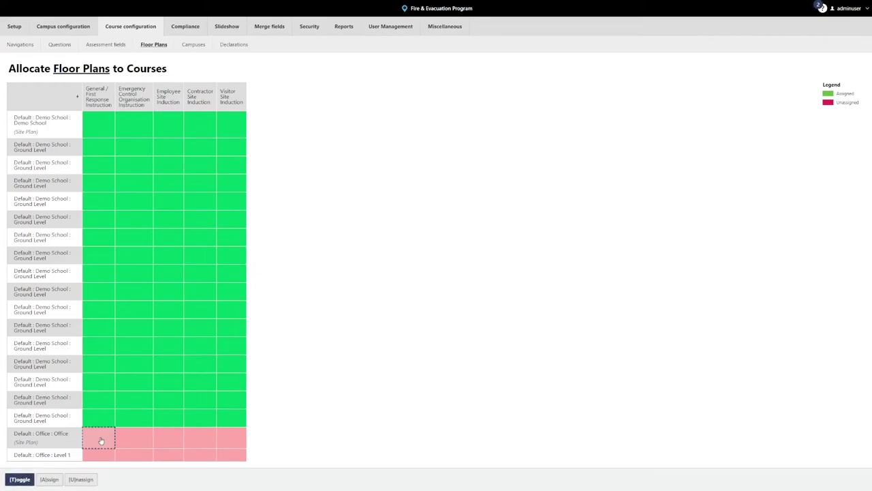
left_click(19, 481)
key("Down")
left_click(27, 479)
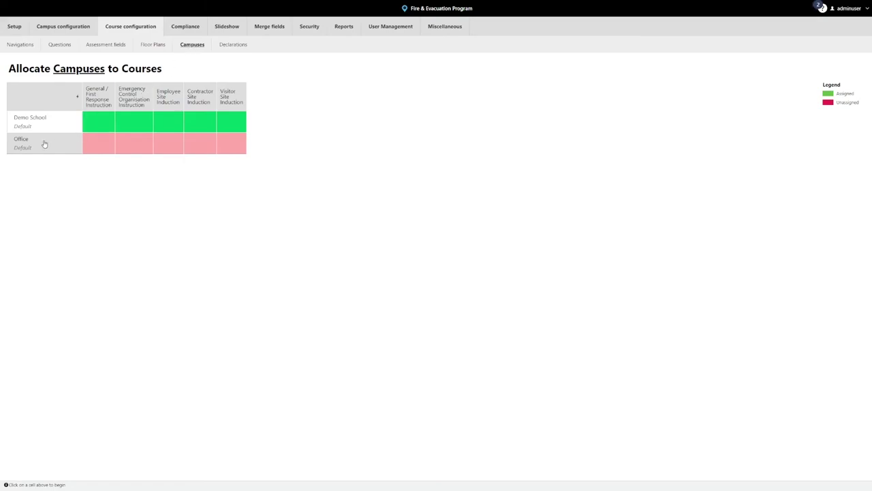
- Assign Office to General / First Response and Emergency Control Organisation Instruction, then return to Campuses
left_click(107, 144)
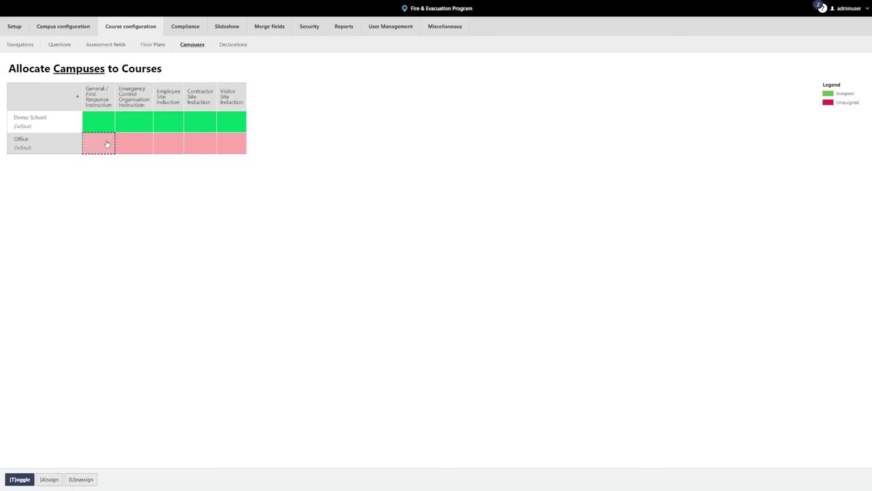
left_click(26, 480)
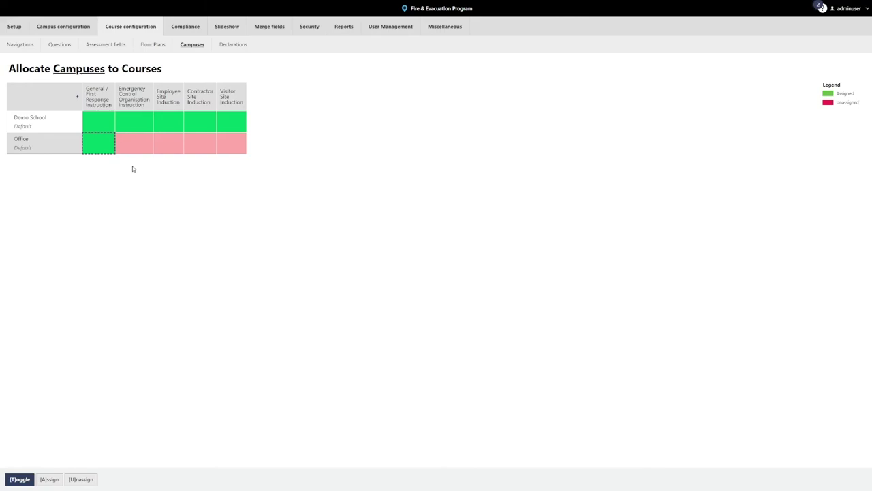
left_click(139, 149)
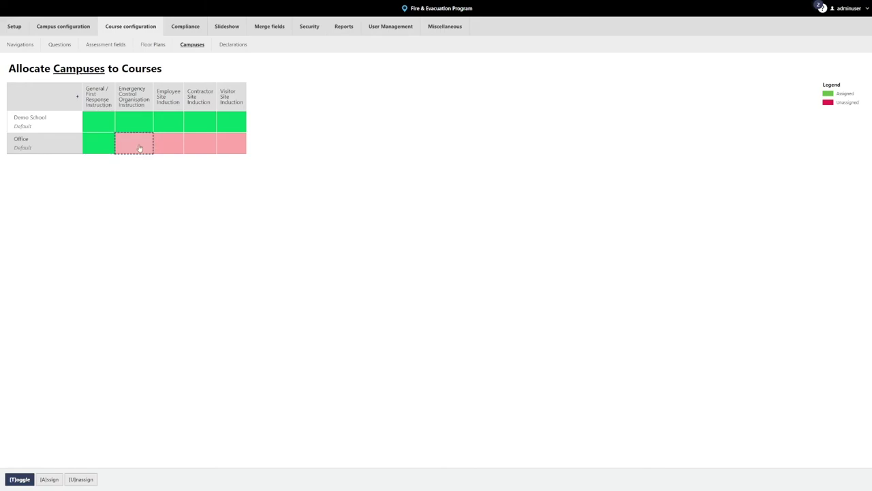
left_click(20, 480)
left_click(17, 28)
left_click(115, 45)
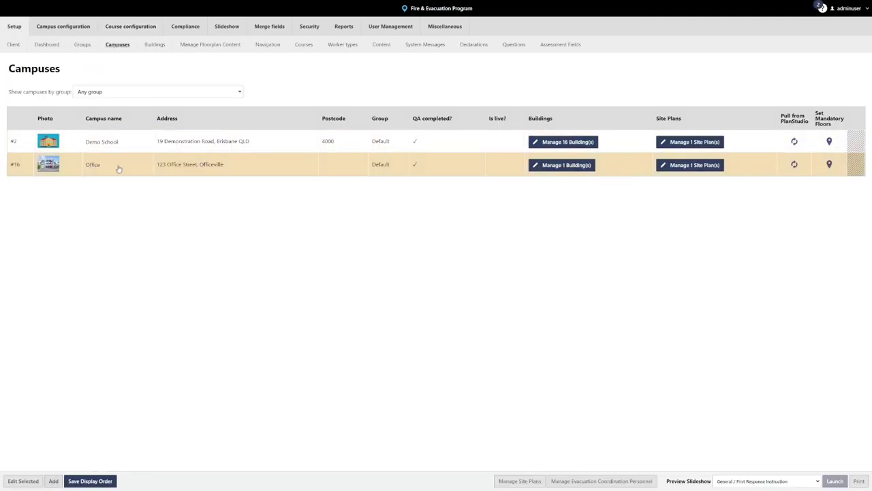
- Edit the Office campus, tick Is live?, and save
left_click(142, 169)
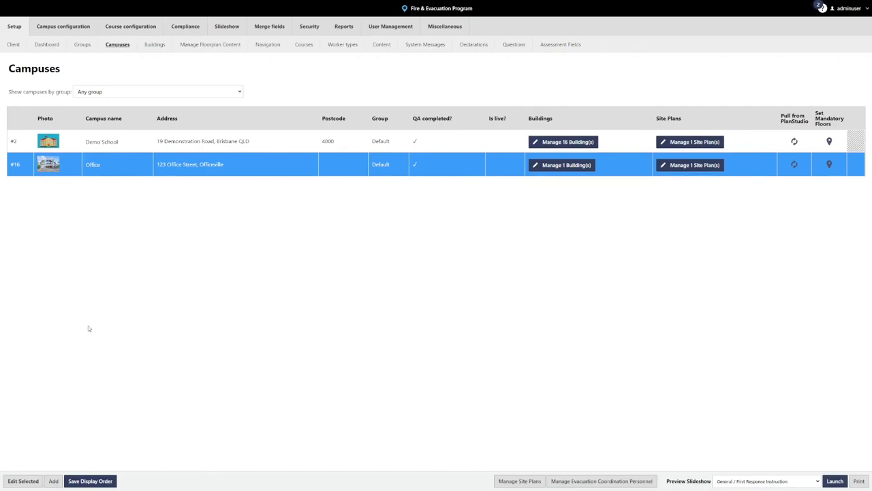
left_click(38, 482)
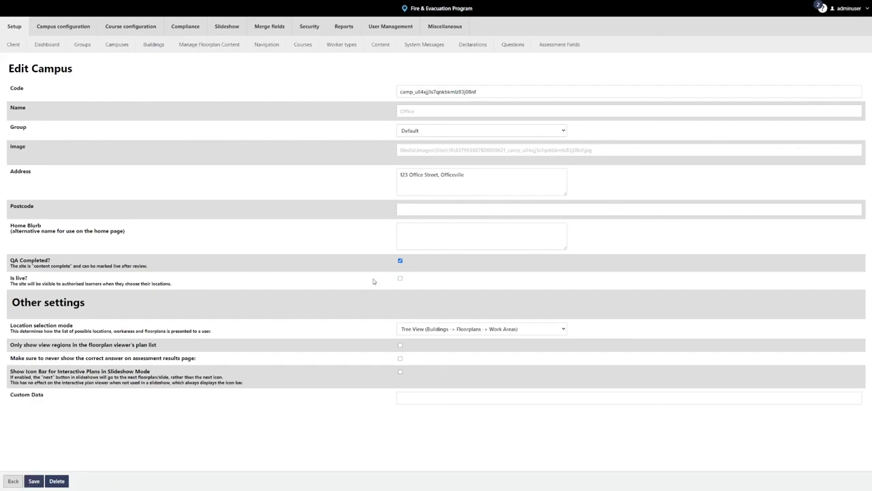
left_click(401, 279)
left_click(34, 481)
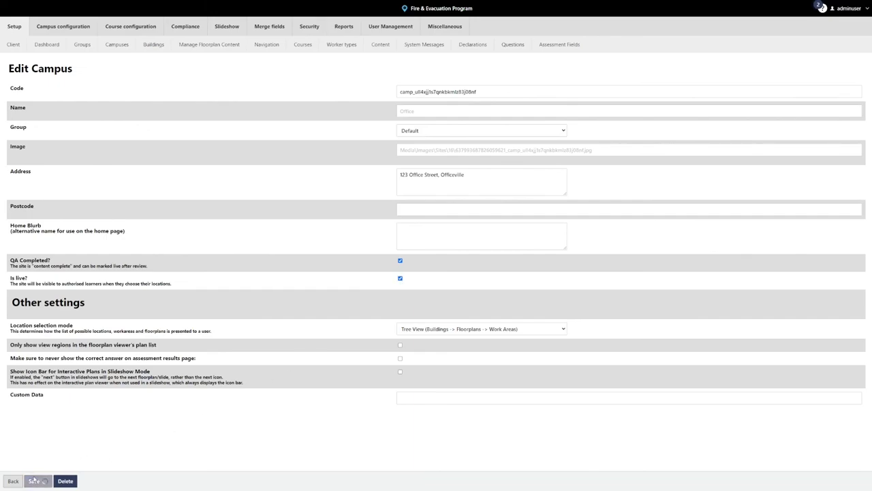